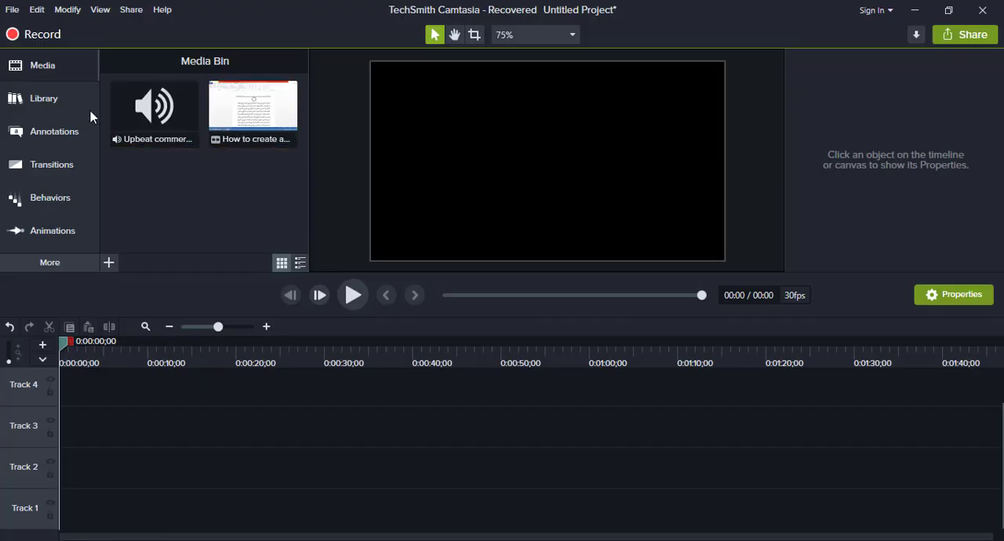
{"action": "left_click", "coordinate": [59, 98]}
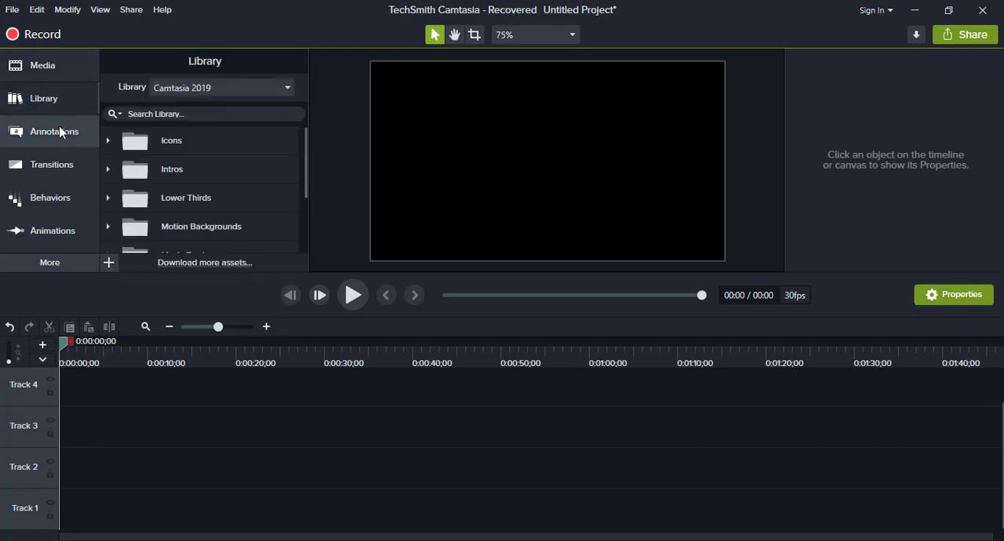
{"action": "left_click", "coordinate": [62, 131]}
{"action": "left_click", "coordinate": [60, 166]}
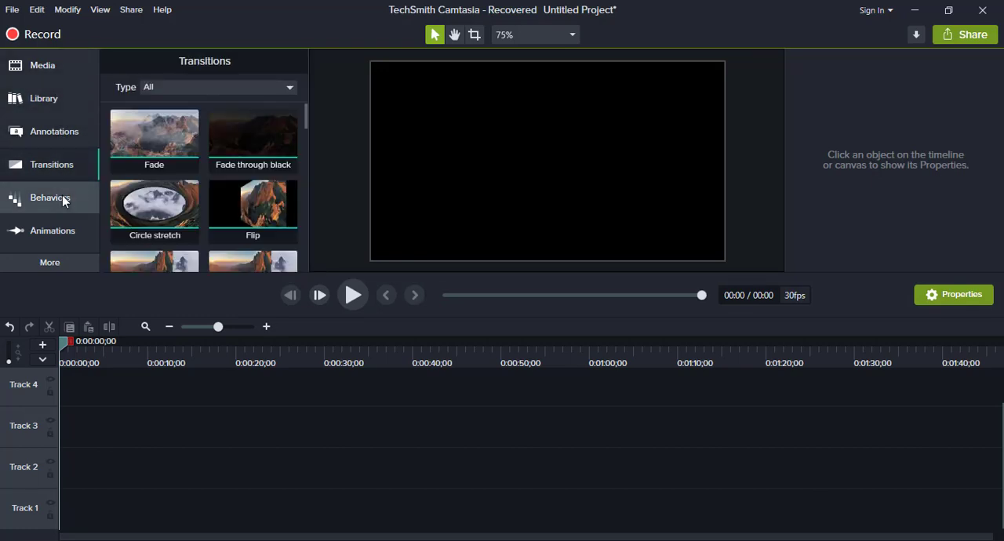
{"action": "left_click", "coordinate": [41, 67]}
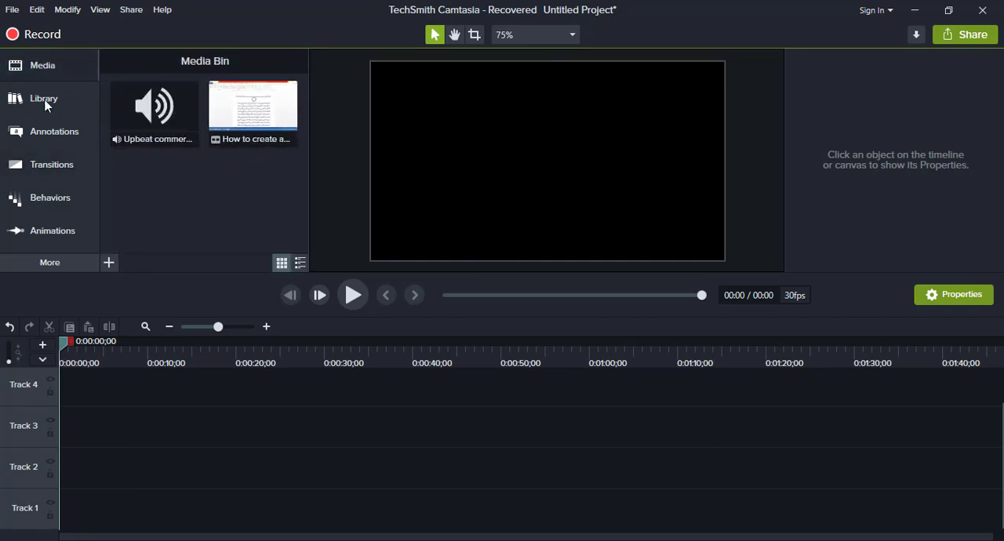
{"action": "left_click", "coordinate": [12, 10]}
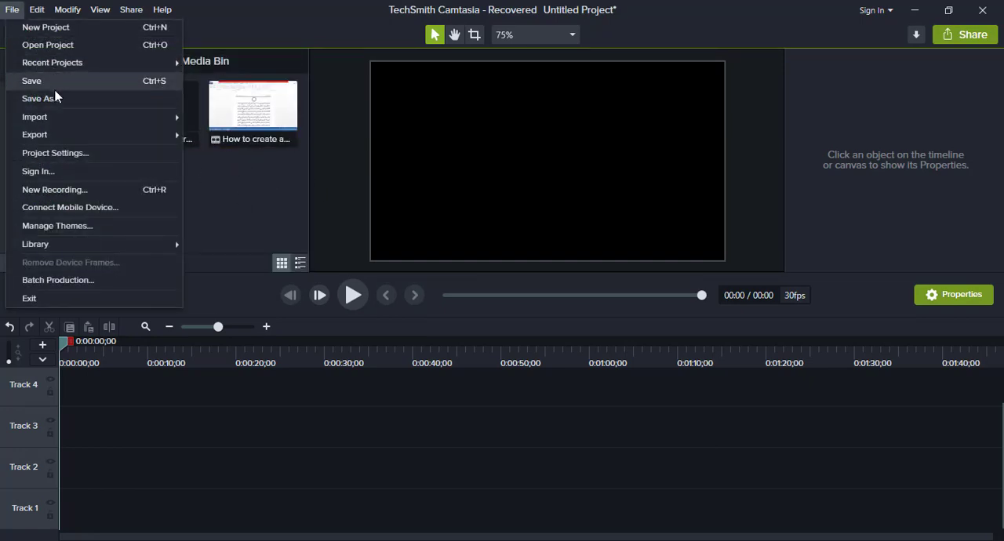
{"action": "mouse_move", "coordinate": [57, 116]}
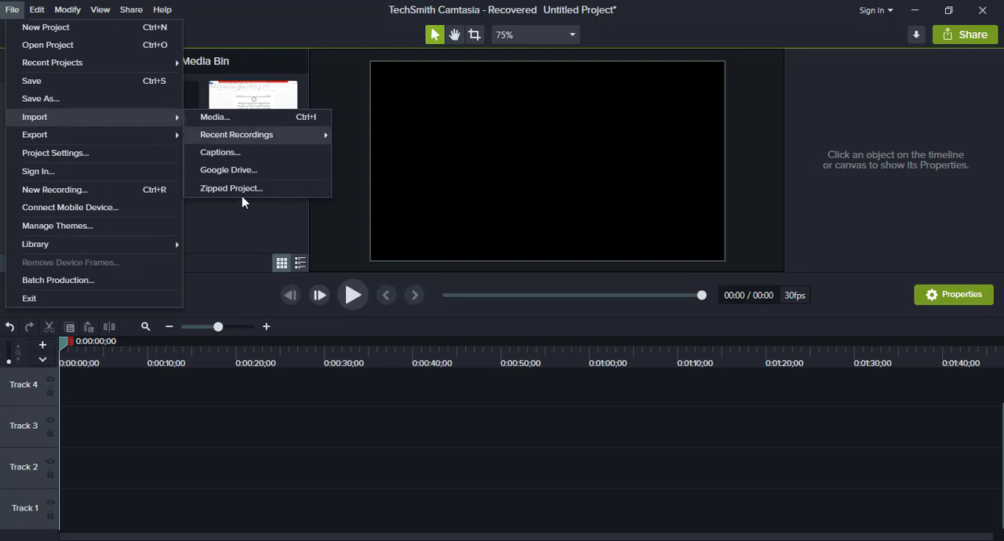
{"action": "left_click", "coordinate": [215, 117]}
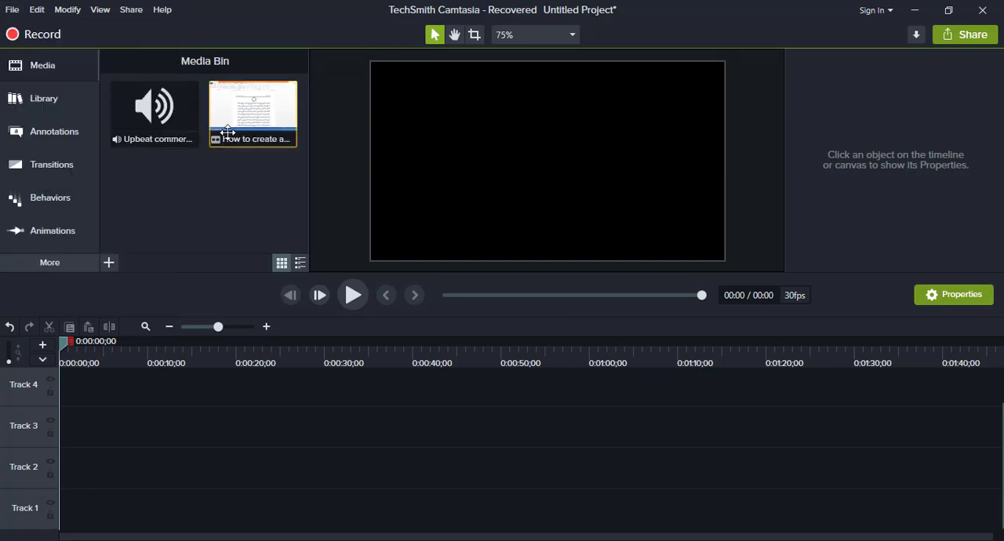
- Add the "How to create a book in ms word" video to the start of Track 1 and scrub to 0:00:07;28
{"action": "right_click", "coordinate": [264, 109]}
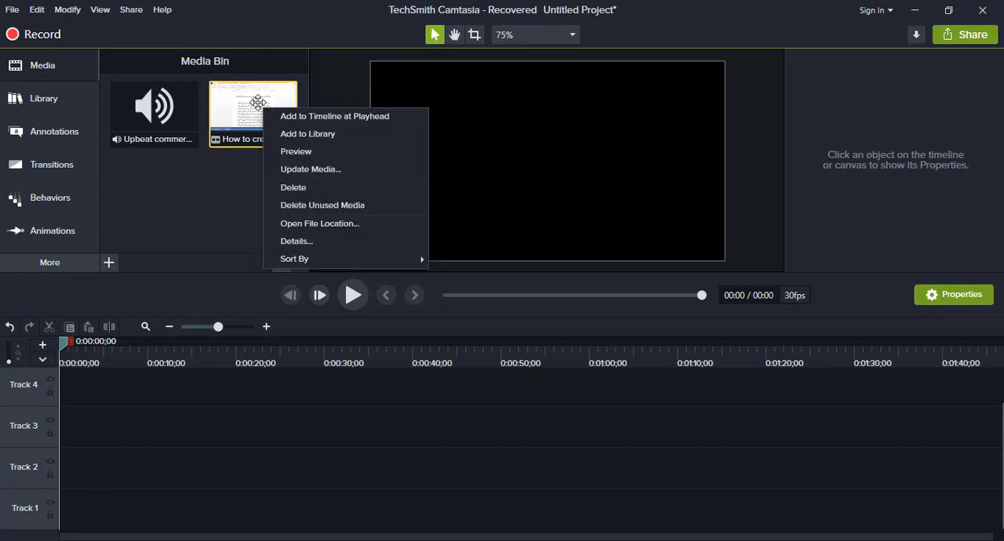
{"action": "left_click", "coordinate": [303, 117]}
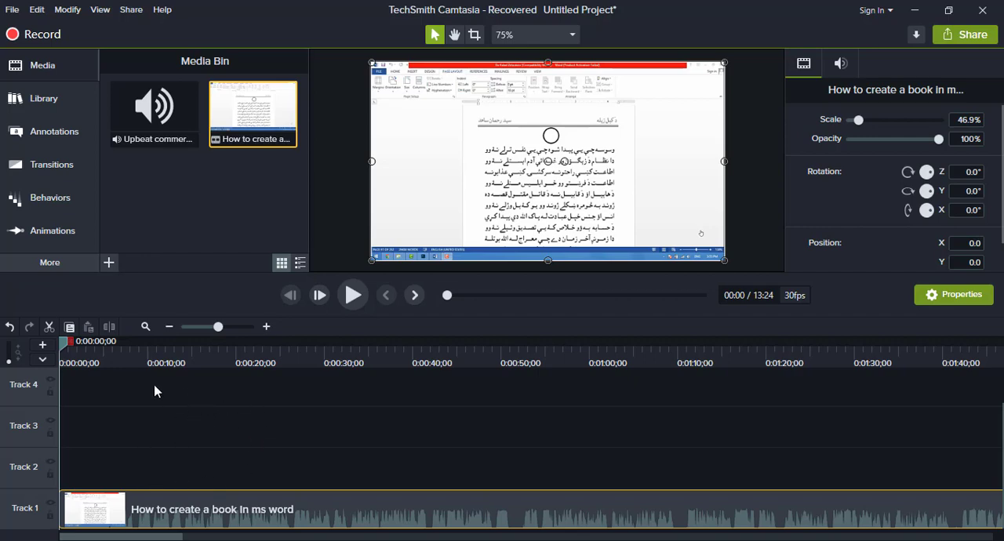
{"action": "left_click_drag", "start_coordinate": [64, 346], "coordinate": [185, 347]}
{"action": "left_click_drag", "start_coordinate": [251, 368], "coordinate": [134, 371]}
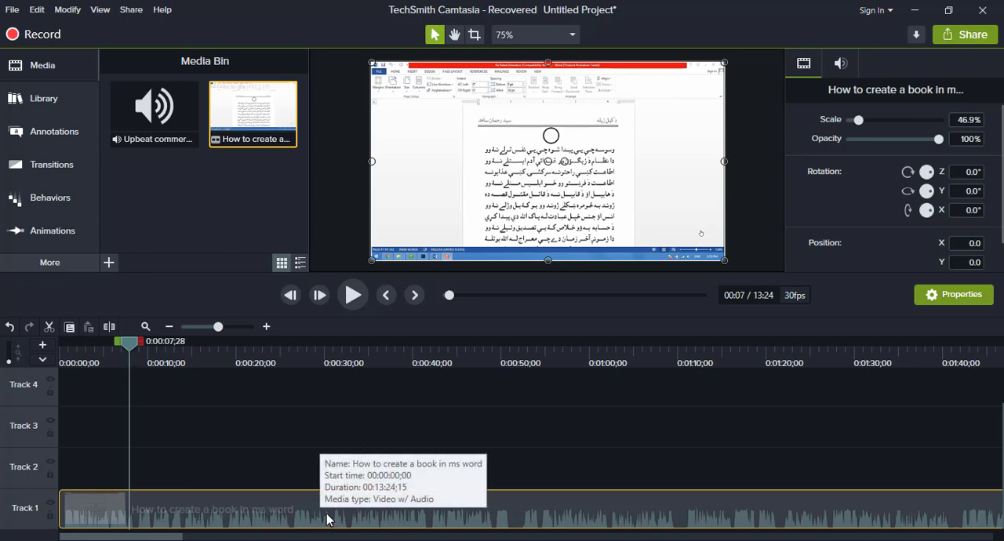
- Separate the audio from the video clip on Track 1 and select the separated audio clip
{"action": "right_click", "coordinate": [274, 518]}
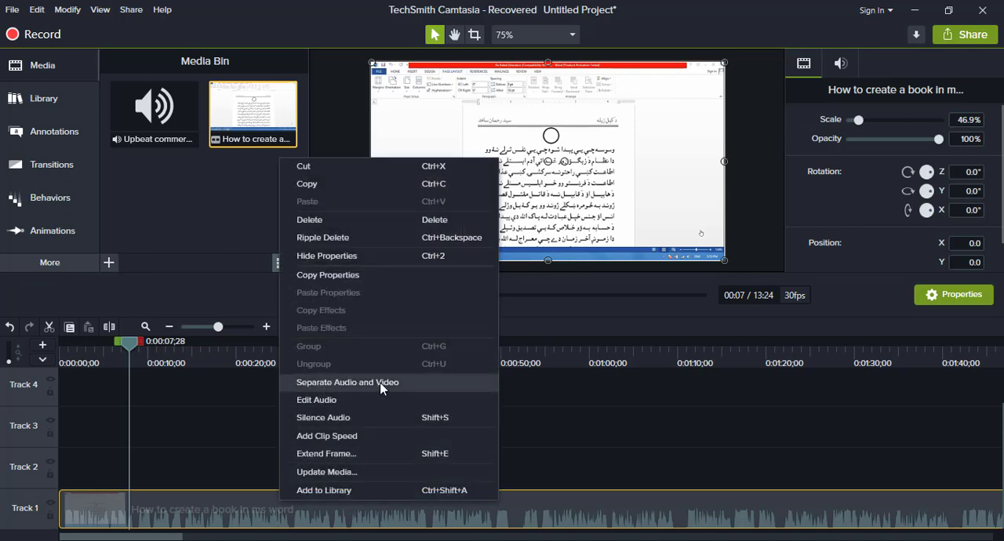
{"action": "left_click", "coordinate": [382, 386]}
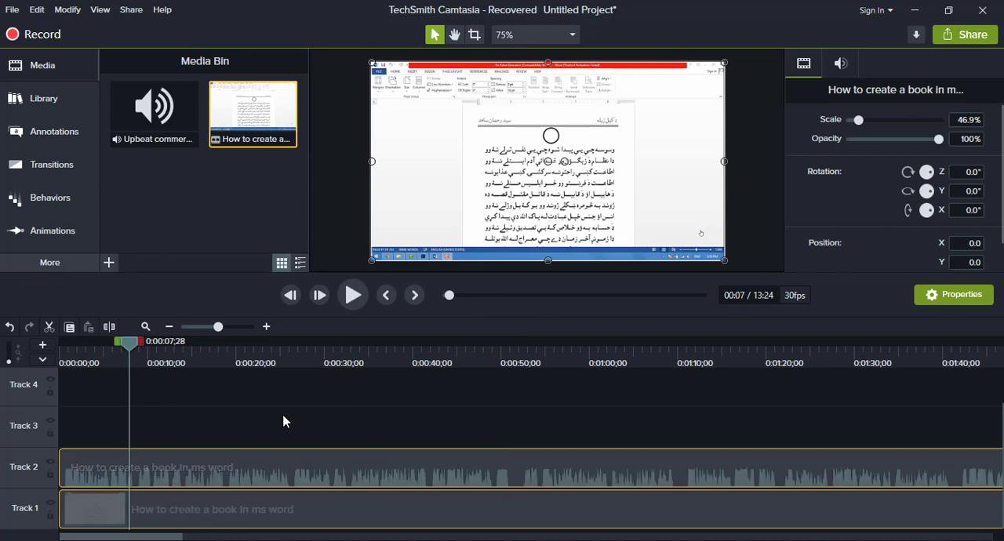
{"action": "left_click", "coordinate": [283, 420]}
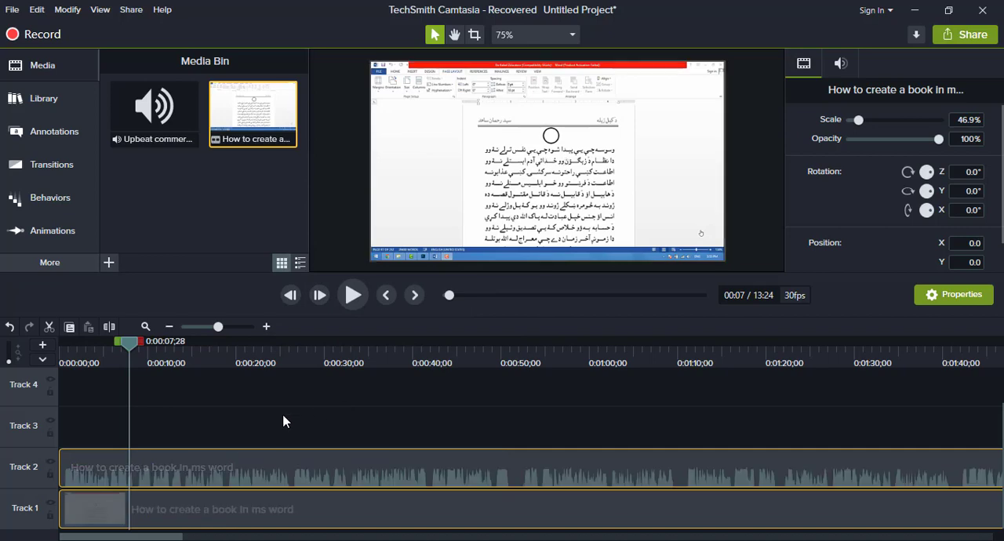
{"action": "left_click", "coordinate": [215, 472]}
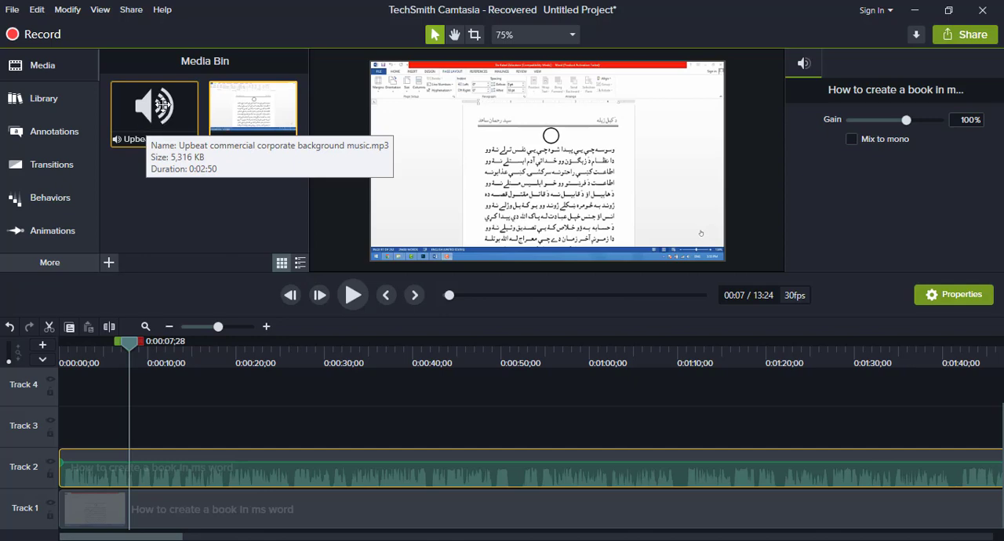
- Add the "Upbeat commercial corporate background music" audio to the timeline on Track 3 and align it with the timeline start
{"action": "right_click", "coordinate": [174, 123]}
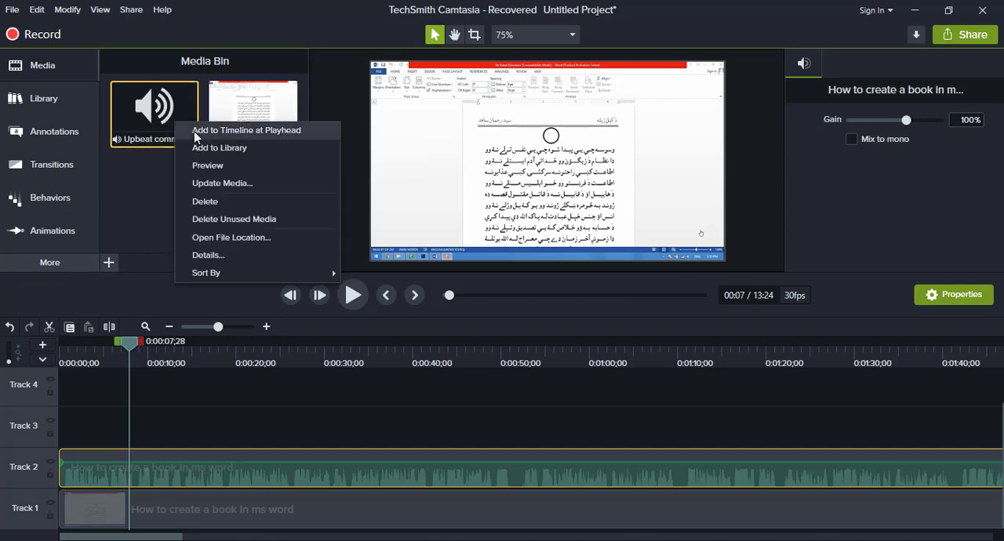
{"action": "left_click", "coordinate": [196, 133]}
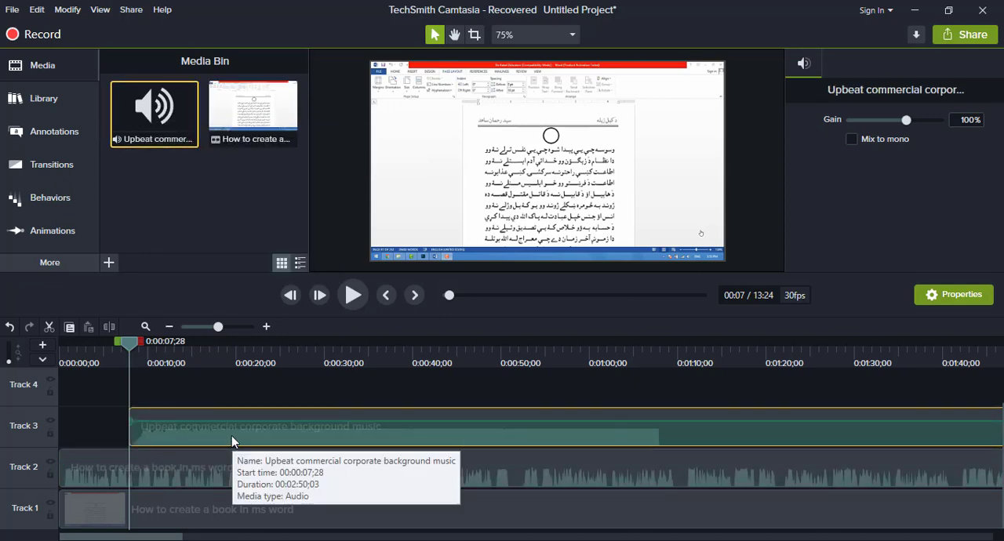
{"action": "left_click_drag", "start_coordinate": [231, 436], "coordinate": [118, 433]}
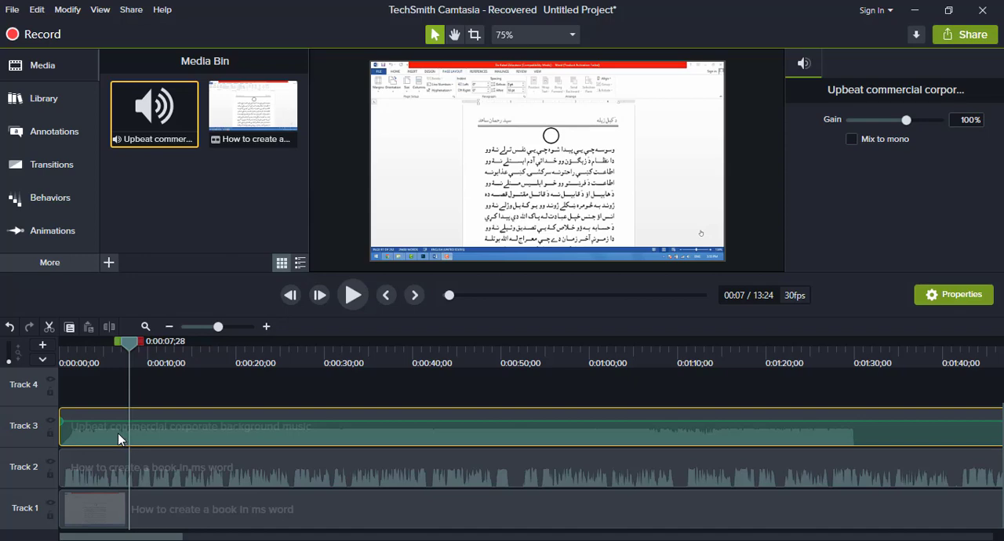
- Lower the volume of the background music clip on Track 3 to a very low level
{"action": "left_click", "coordinate": [81, 464]}
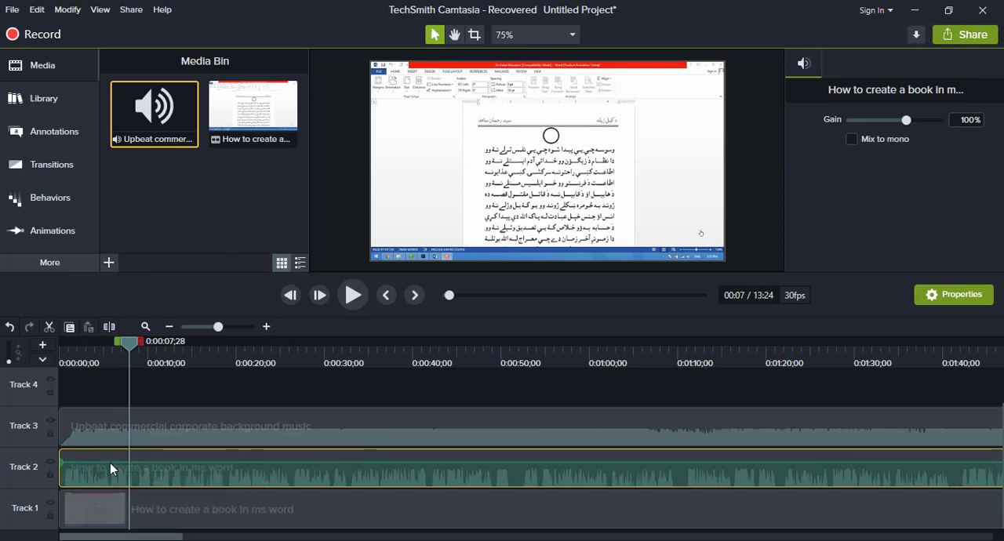
{"action": "left_click", "coordinate": [113, 430]}
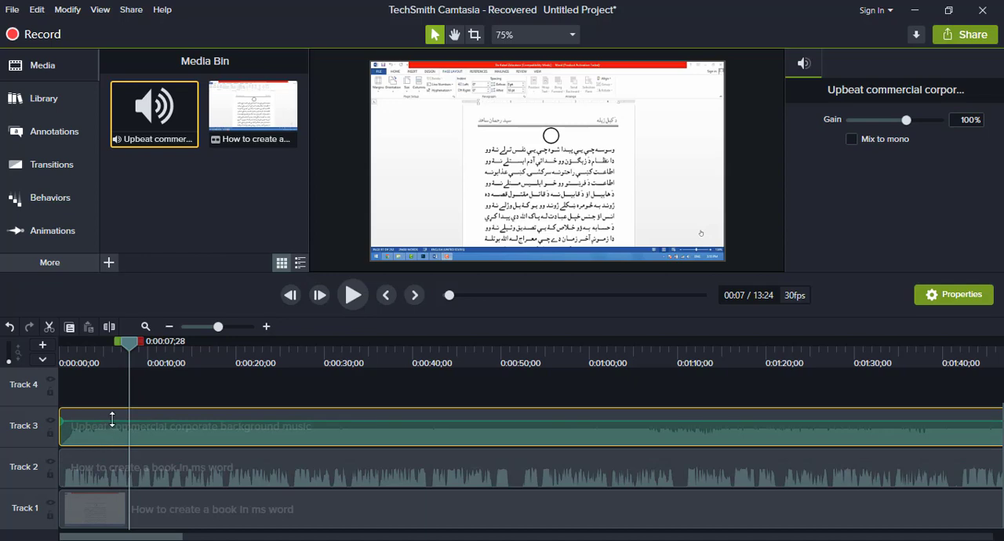
{"action": "left_click_drag", "start_coordinate": [114, 421], "coordinate": [87, 441]}
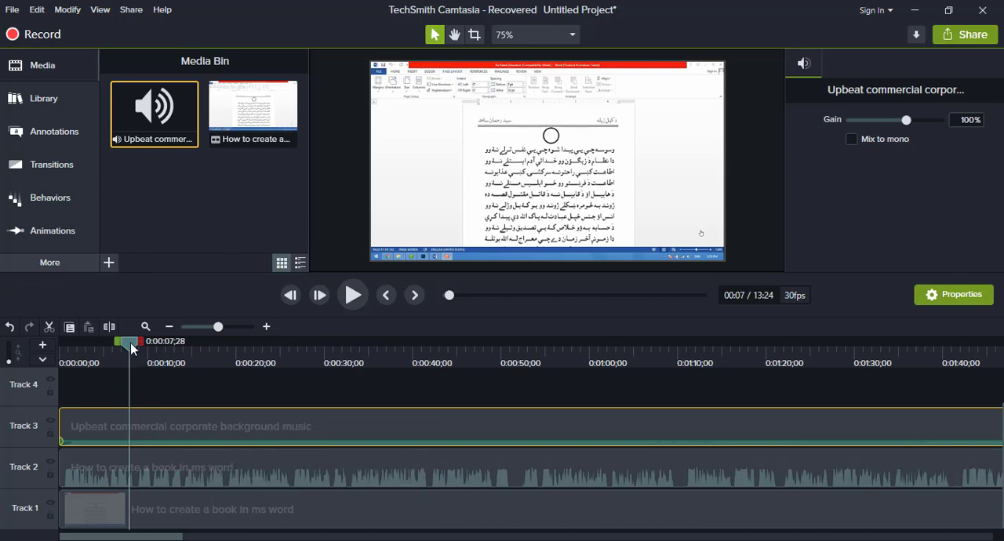
- Split the video clip on Track 1 at 0:00:30;13
{"action": "left_click_drag", "start_coordinate": [151, 355], "coordinate": [286, 380]}
{"action": "left_click", "coordinate": [323, 510]}
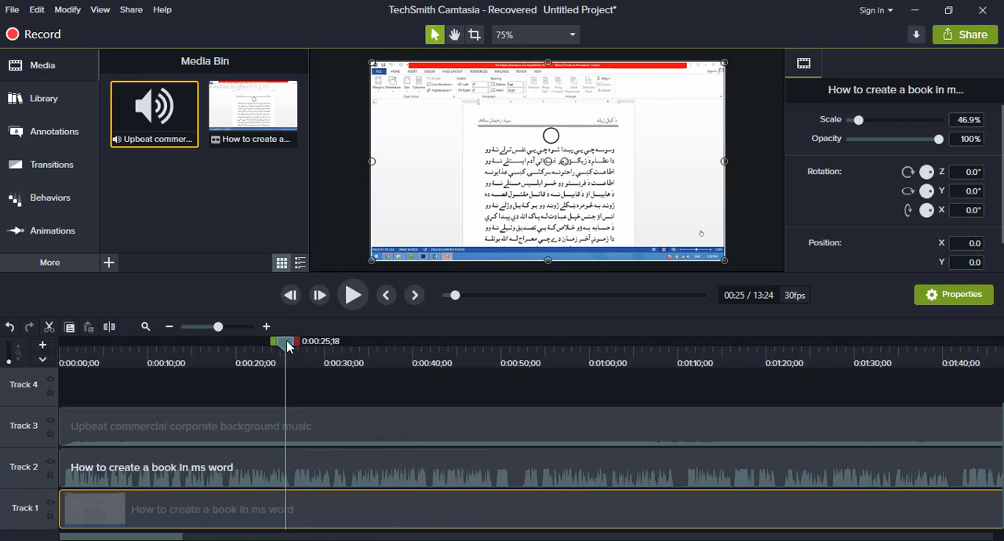
{"action": "left_click_drag", "start_coordinate": [288, 351], "coordinate": [331, 347]}
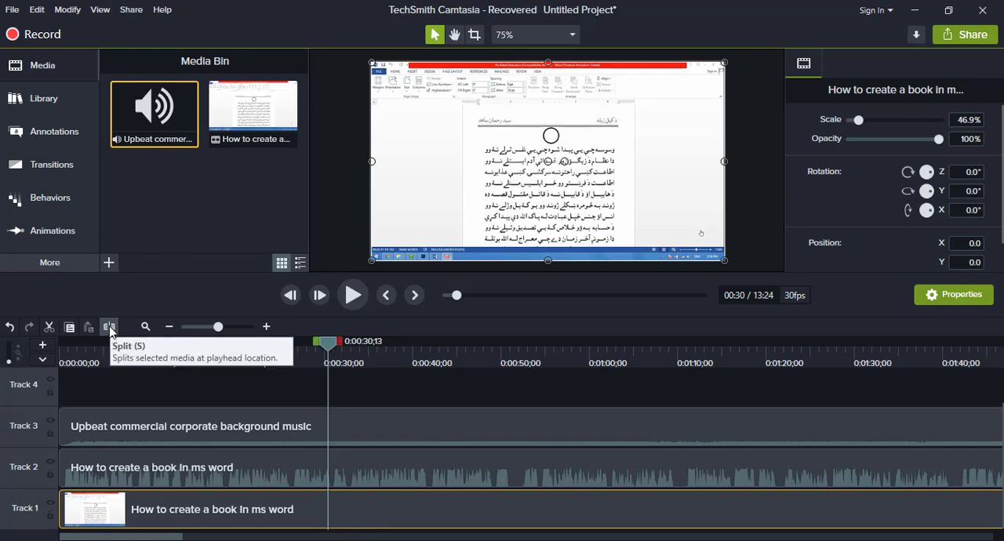
{"action": "left_click", "coordinate": [110, 327]}
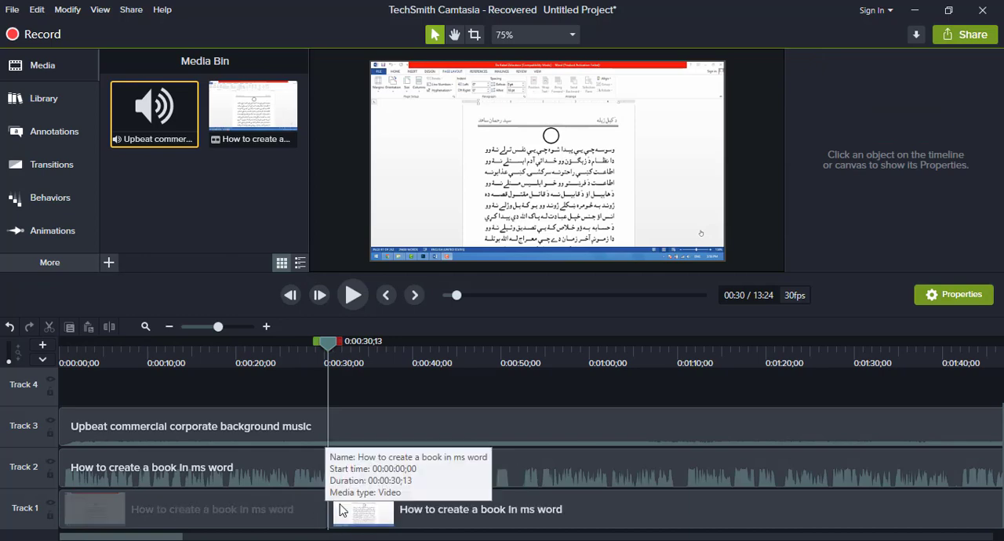
- Split the second video clip on Track 1 at 0:00:55;23
{"action": "left_click_drag", "start_coordinate": [328, 350], "coordinate": [552, 360]}
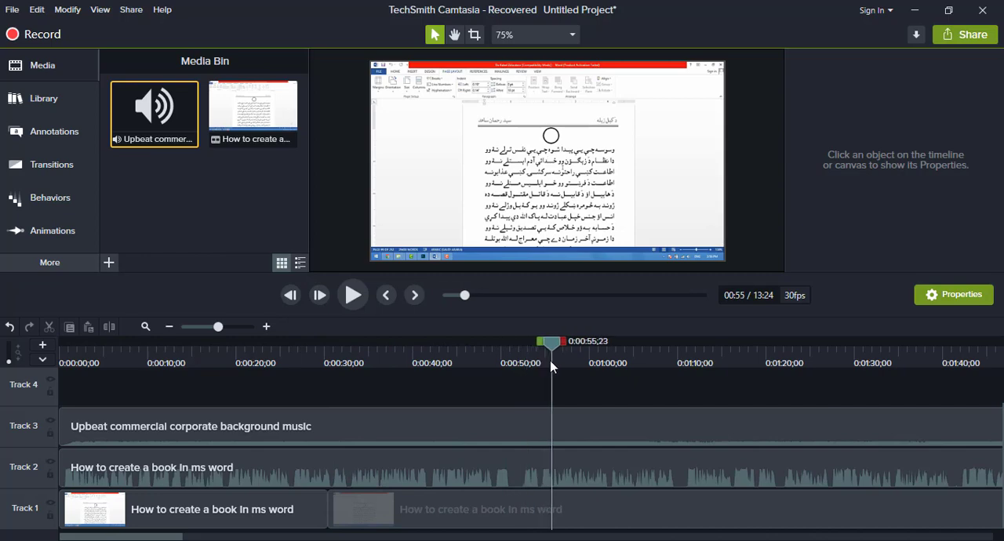
{"action": "left_click", "coordinate": [587, 515]}
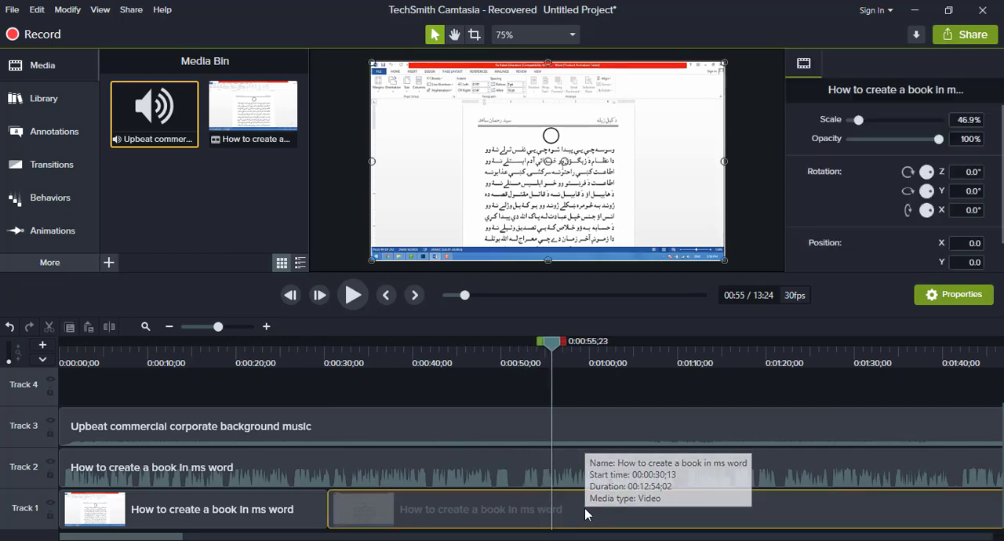
{"action": "left_click", "coordinate": [109, 330]}
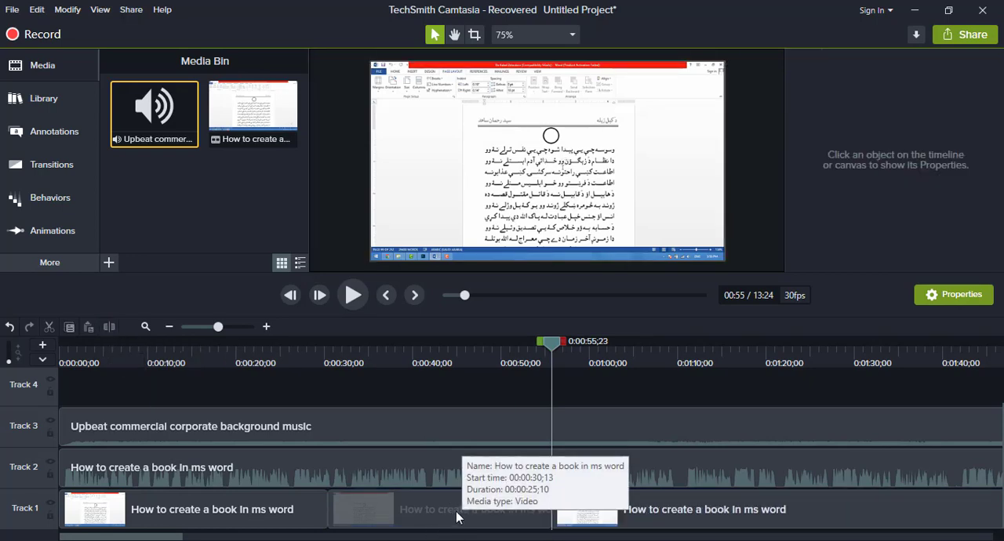
- Delete the middle video segment on Track 1 and move the following clip back against the first one to close the gap
{"action": "left_click", "coordinate": [432, 518]}
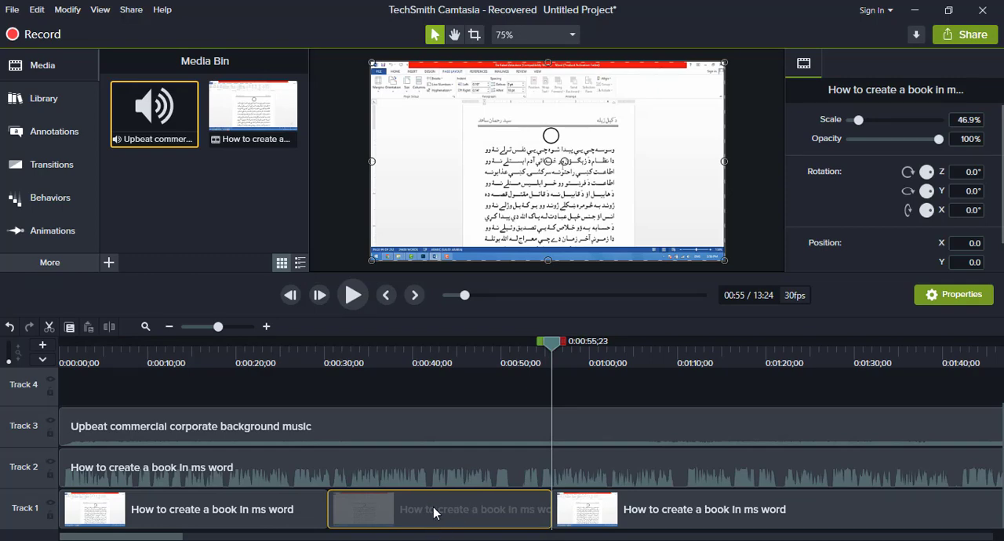
{"action": "key", "text": "Delete"}
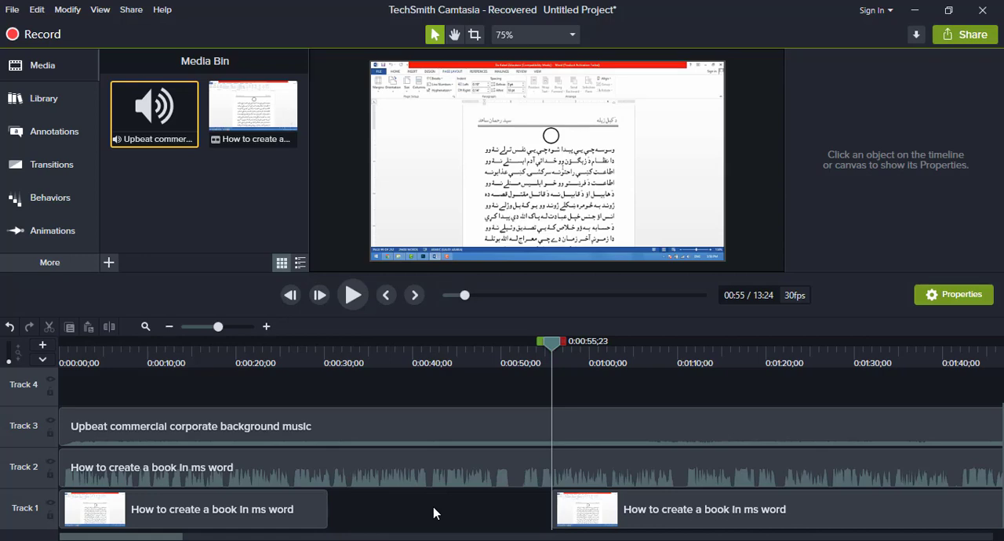
{"action": "left_click", "coordinate": [594, 504]}
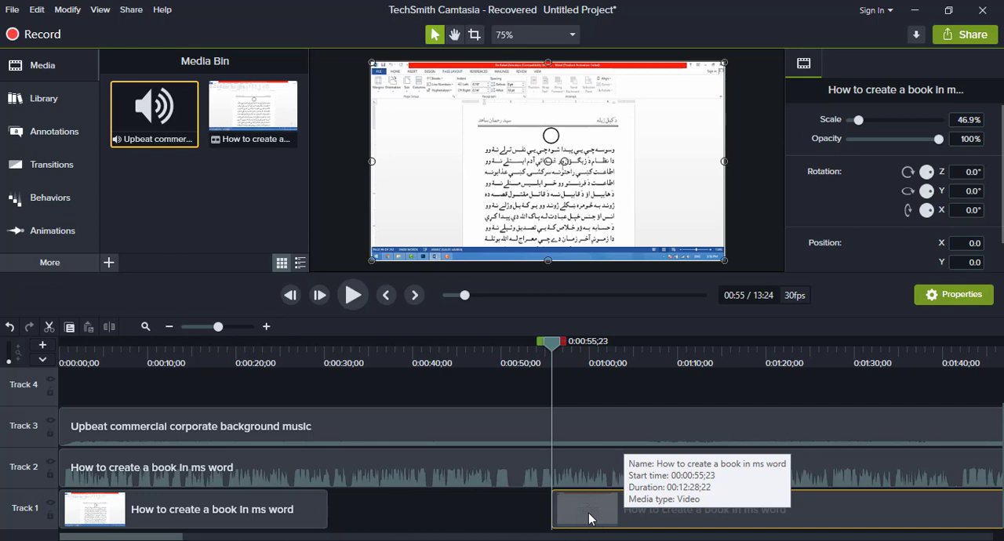
{"action": "left_click_drag", "start_coordinate": [587, 518], "coordinate": [340, 516]}
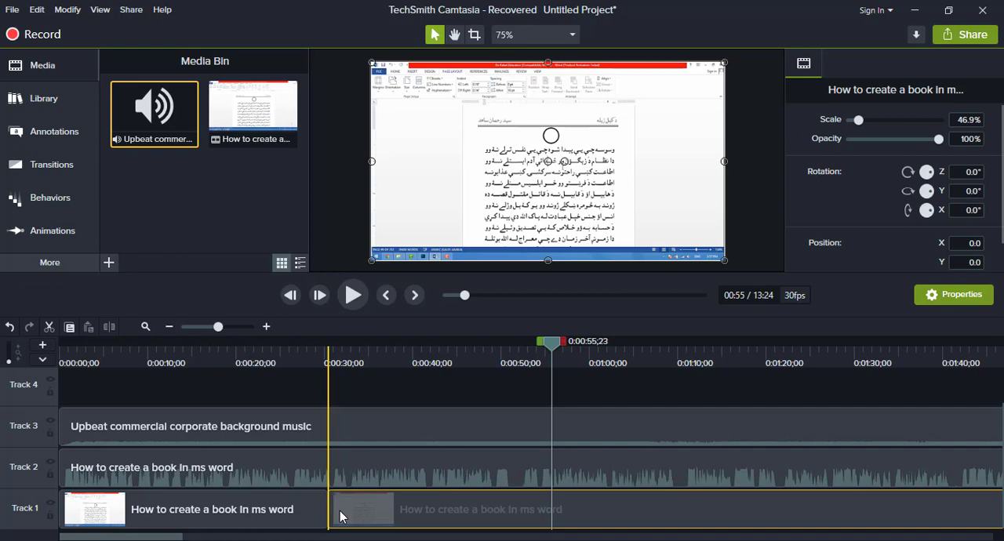
{"action": "left_click_drag", "start_coordinate": [339, 511], "coordinate": [340, 511]}
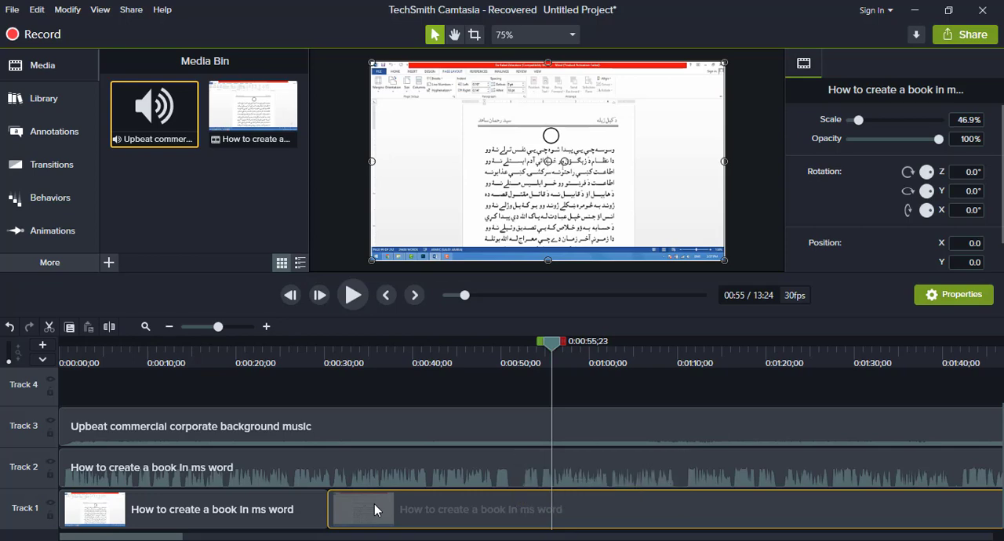
- Apply the Noise Removal audio effect to the audio clip on Track 2 and set its Amount to 15
{"action": "left_click", "coordinate": [398, 466]}
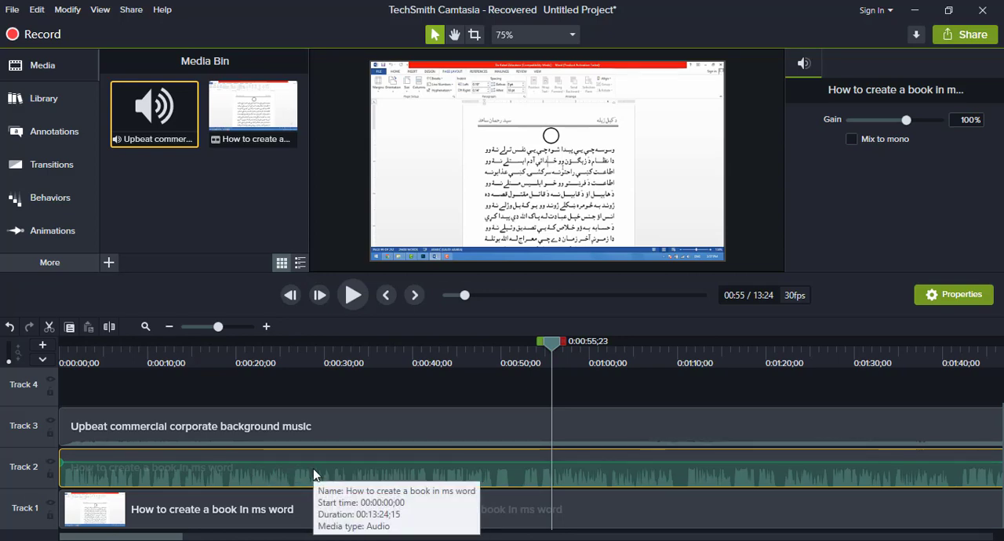
{"action": "left_click", "coordinate": [58, 269]}
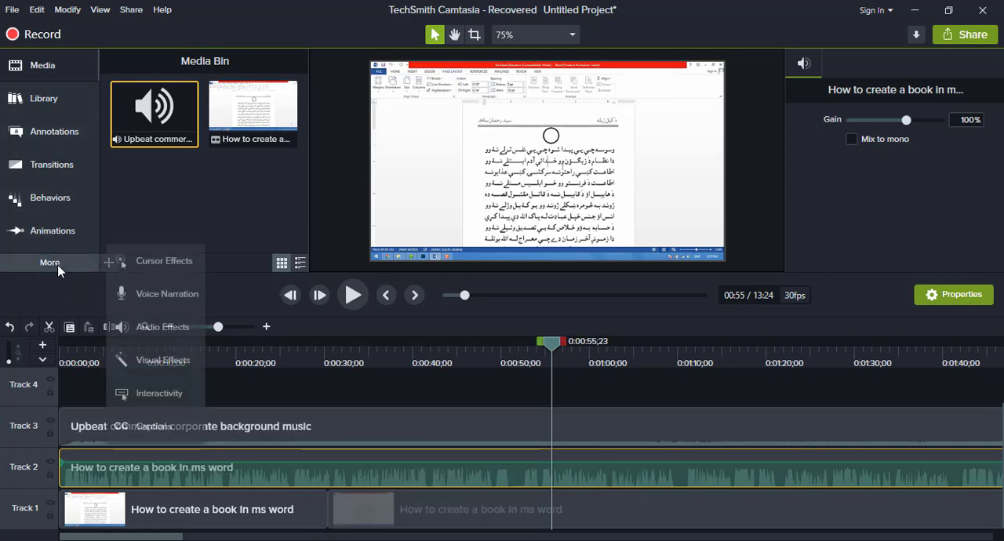
{"action": "left_click", "coordinate": [159, 328]}
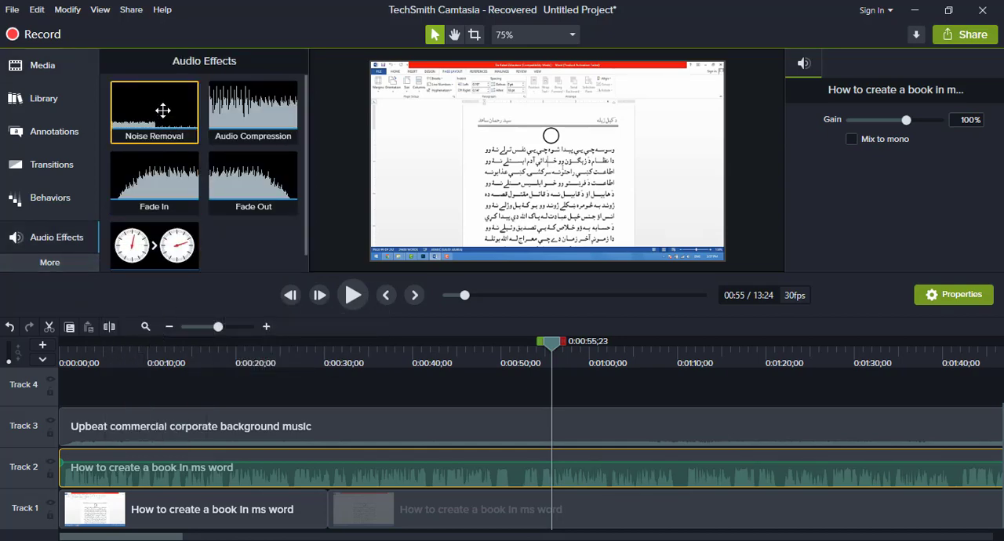
{"action": "left_click_drag", "start_coordinate": [155, 107], "coordinate": [387, 474]}
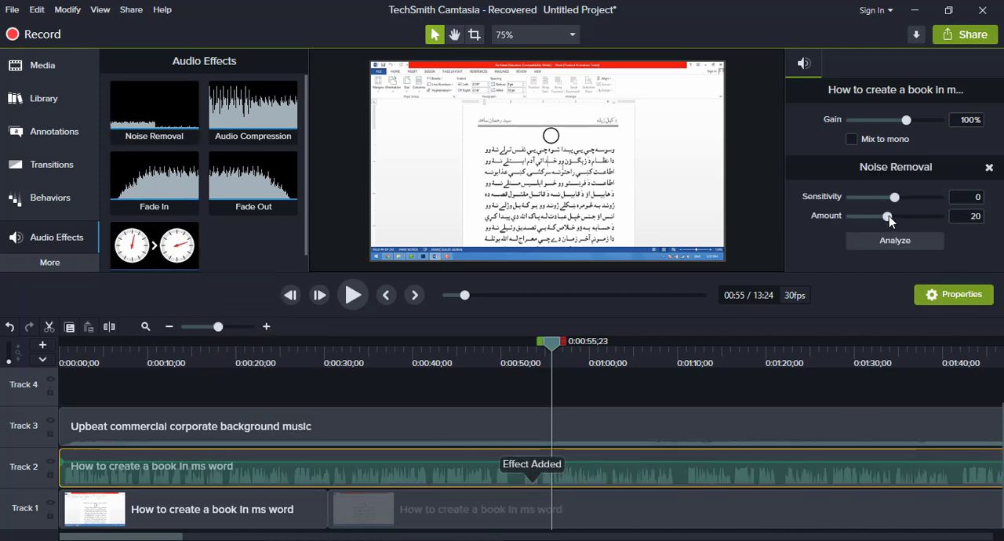
{"action": "left_click_drag", "start_coordinate": [889, 216], "coordinate": [878, 221]}
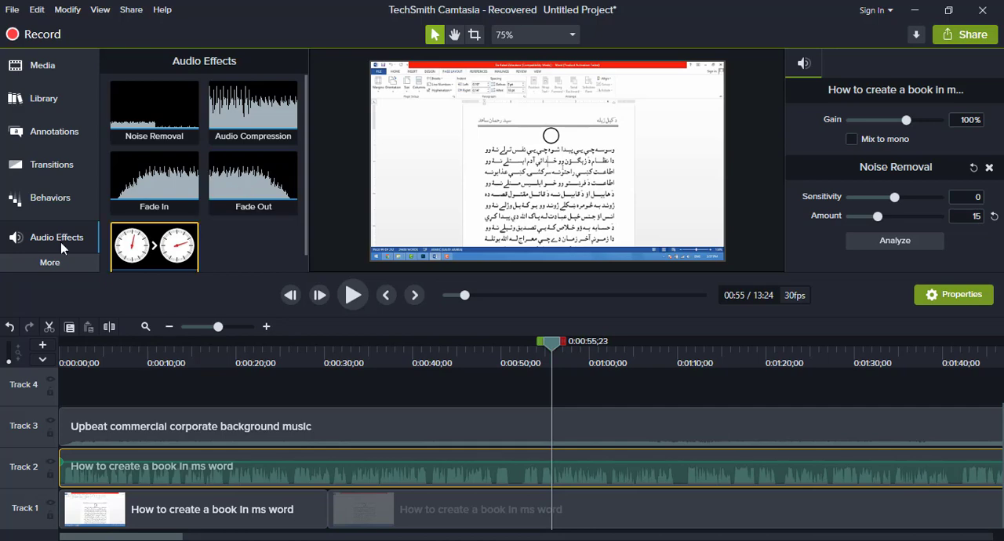
{"action": "left_click", "coordinate": [52, 198]}
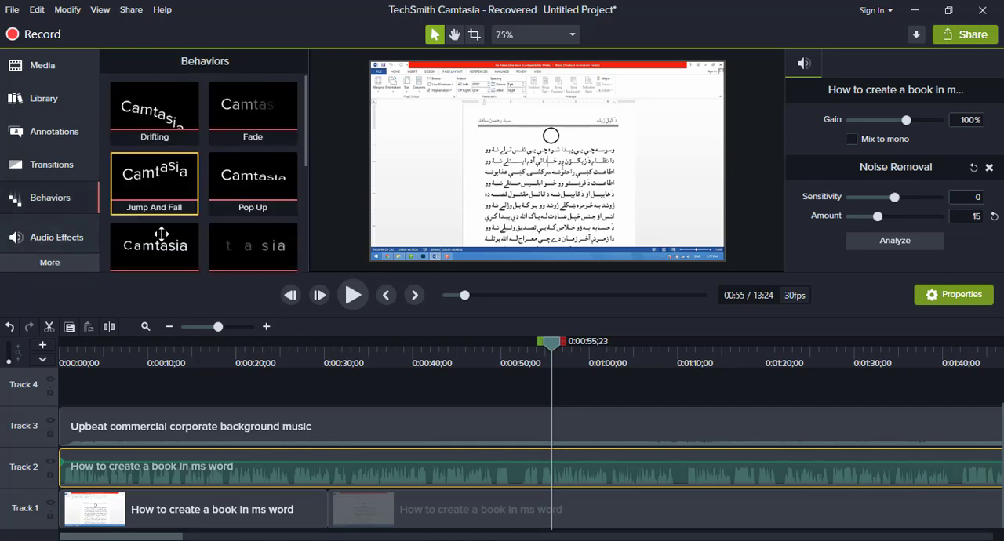
{"action": "left_click", "coordinate": [62, 136]}
{"action": "left_click", "coordinate": [40, 171]}
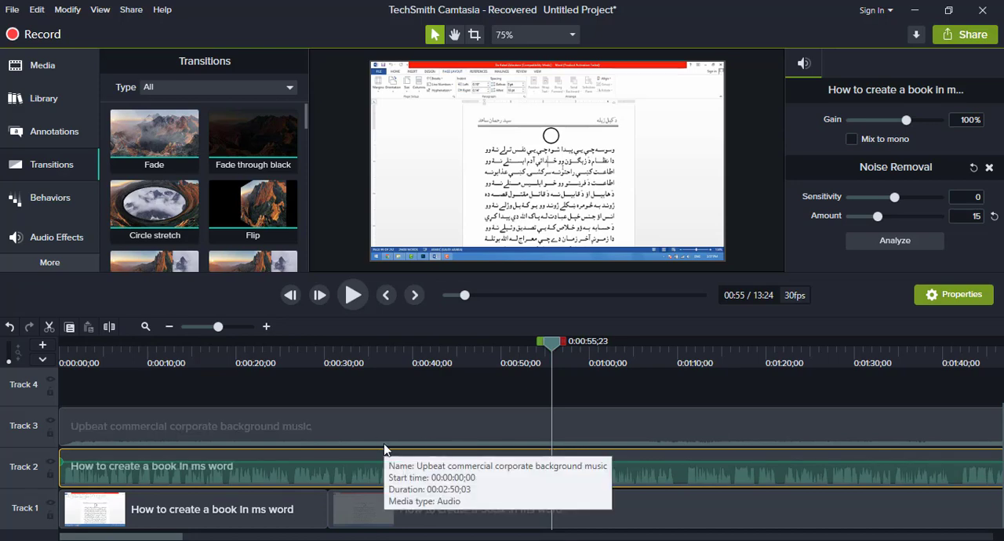
- Add the circleripple-01 lower third from the library to Track 4 at about 0:00:18 and preview it at 0:00:21;11
{"action": "left_click", "coordinate": [52, 85]}
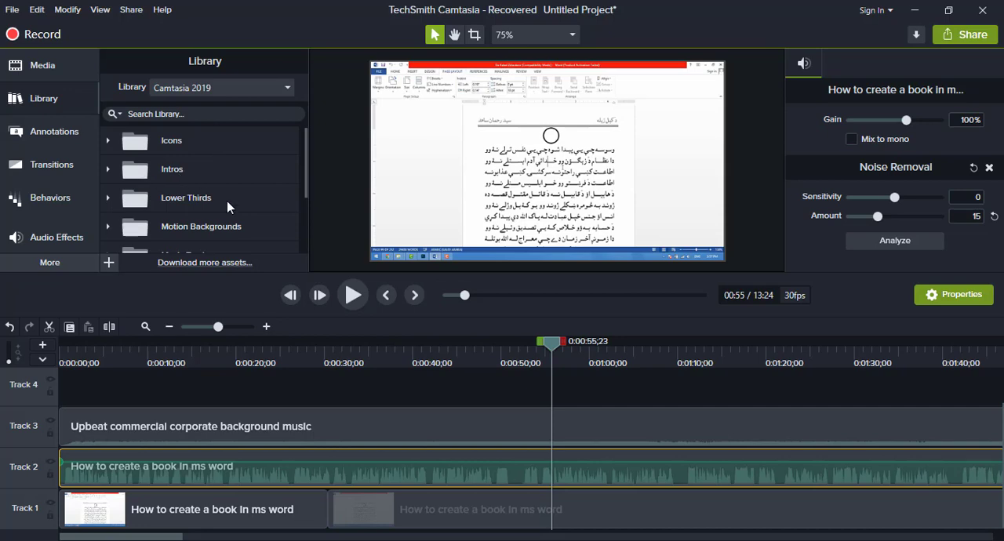
{"action": "left_click", "coordinate": [108, 197]}
{"action": "scroll", "coordinate": [247, 226], "scroll_direction": "down", "scroll_amount": 3}
{"action": "scroll", "coordinate": [246, 226], "scroll_direction": "down", "scroll_amount": 1}
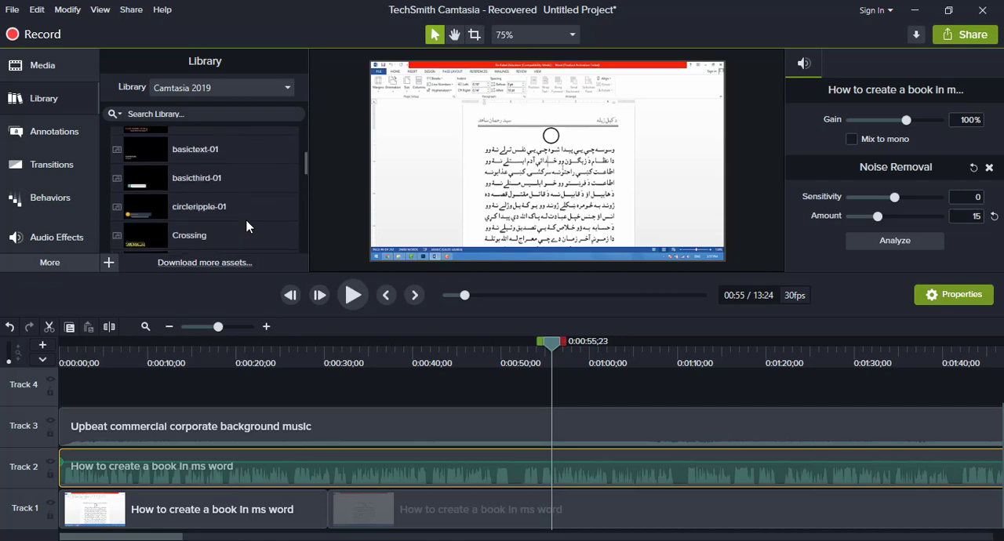
{"action": "left_click_drag", "start_coordinate": [141, 222], "coordinate": [217, 400]}
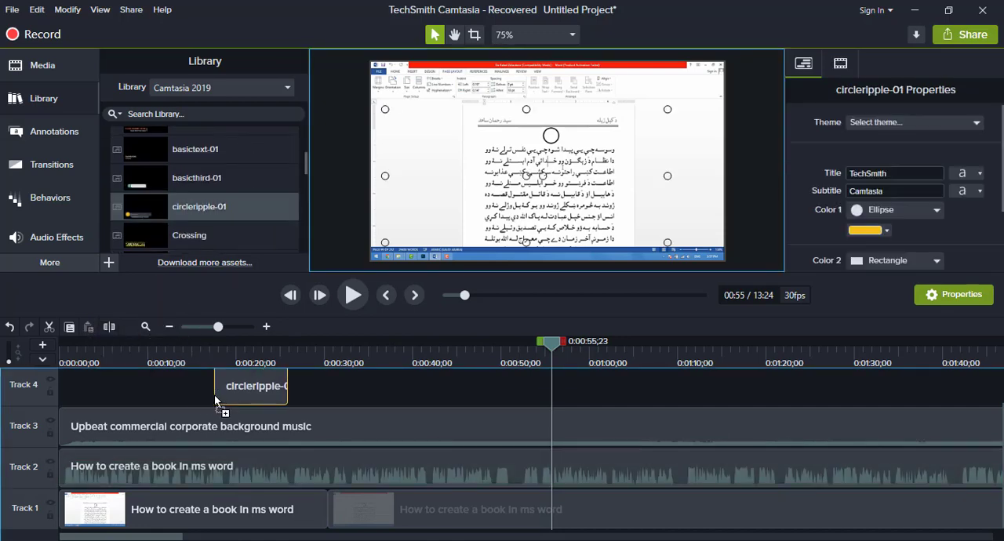
{"action": "left_click_drag", "start_coordinate": [543, 349], "coordinate": [246, 373]}
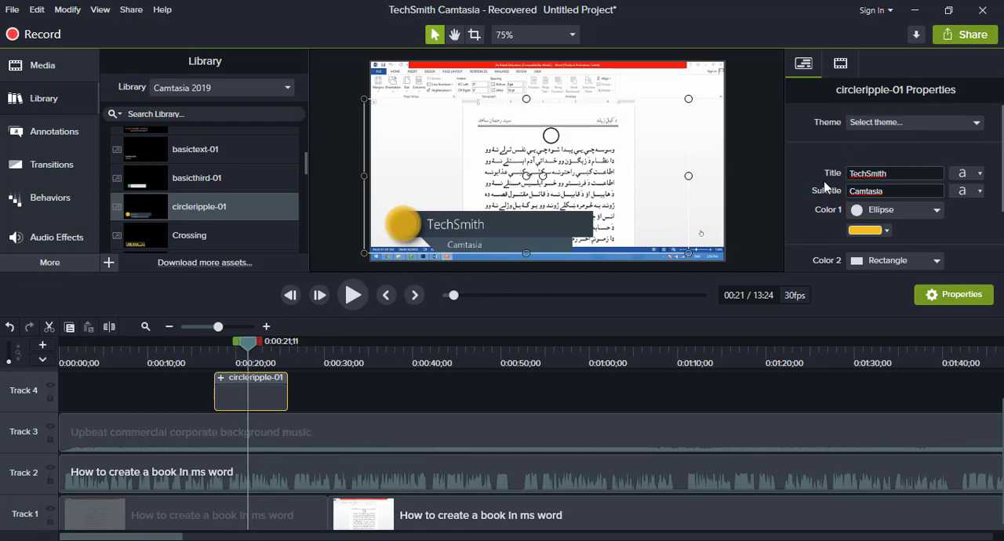
- Examine the title, subtitle and title font settings of the circleripple-01 lower third
{"action": "left_click", "coordinate": [913, 169]}
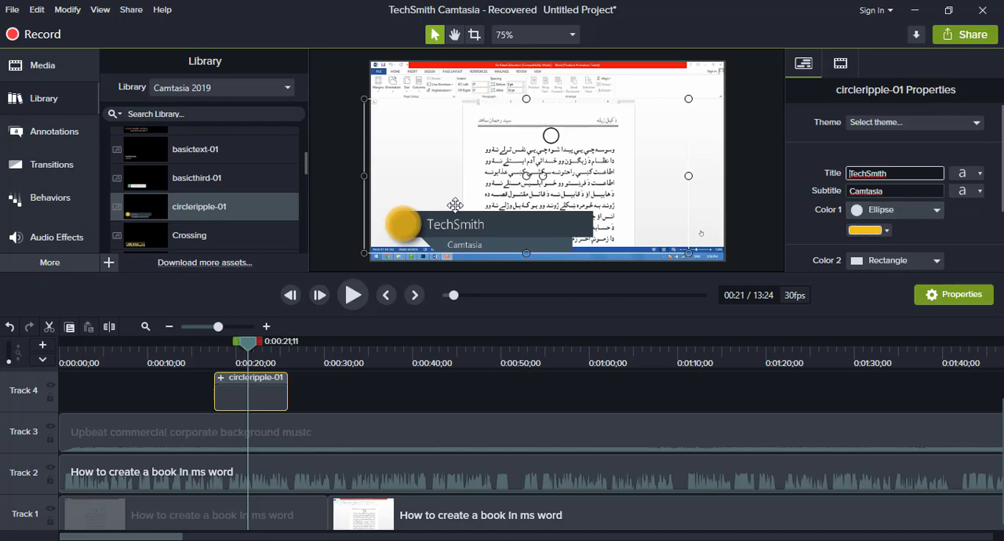
{"action": "scroll", "coordinate": [913, 208], "scroll_direction": "down", "scroll_amount": 1}
{"action": "scroll", "coordinate": [912, 209], "scroll_direction": "up", "scroll_amount": 1}
{"action": "left_click", "coordinate": [979, 178]}
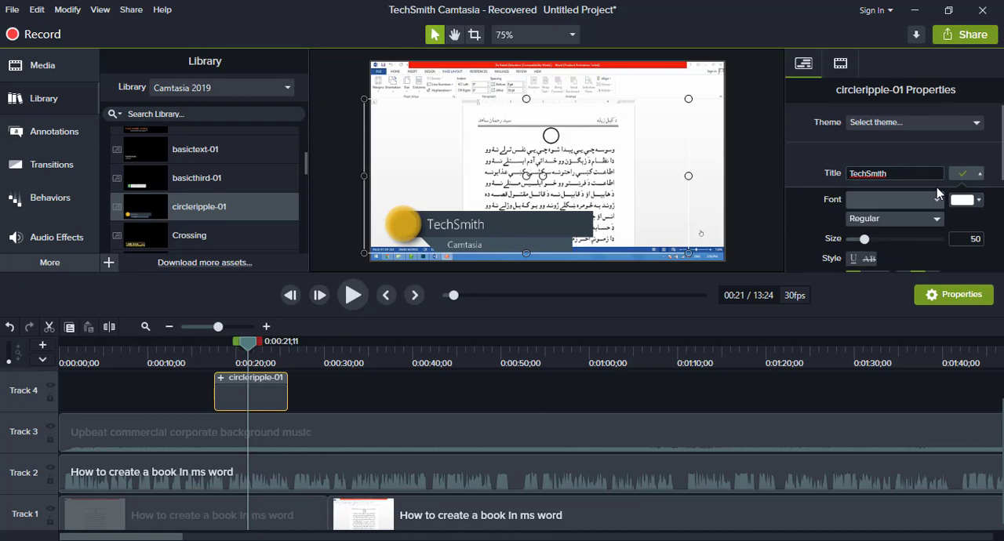
{"action": "left_click", "coordinate": [964, 173]}
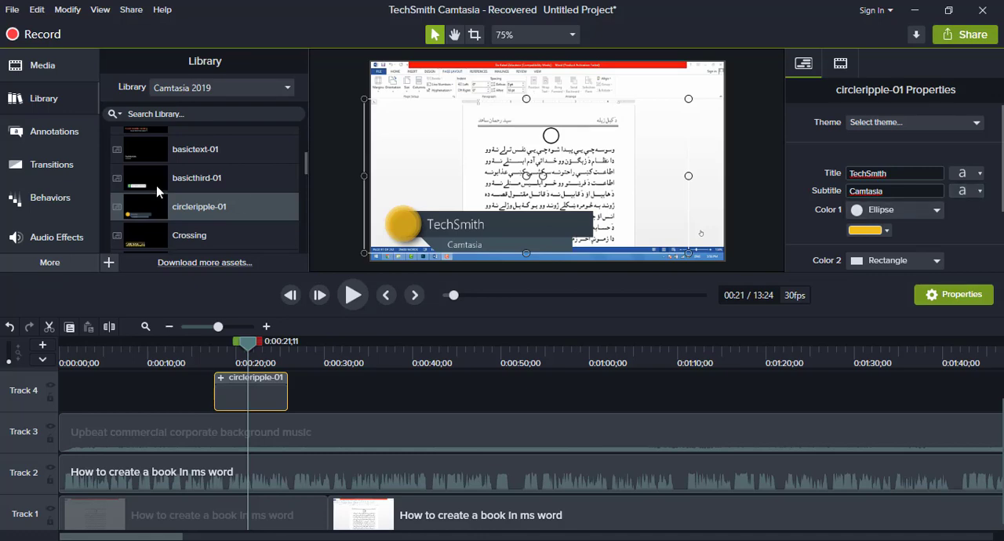
- Look through the available visual effects, such as Remove a Color and Clip Speed
{"action": "left_click", "coordinate": [39, 266]}
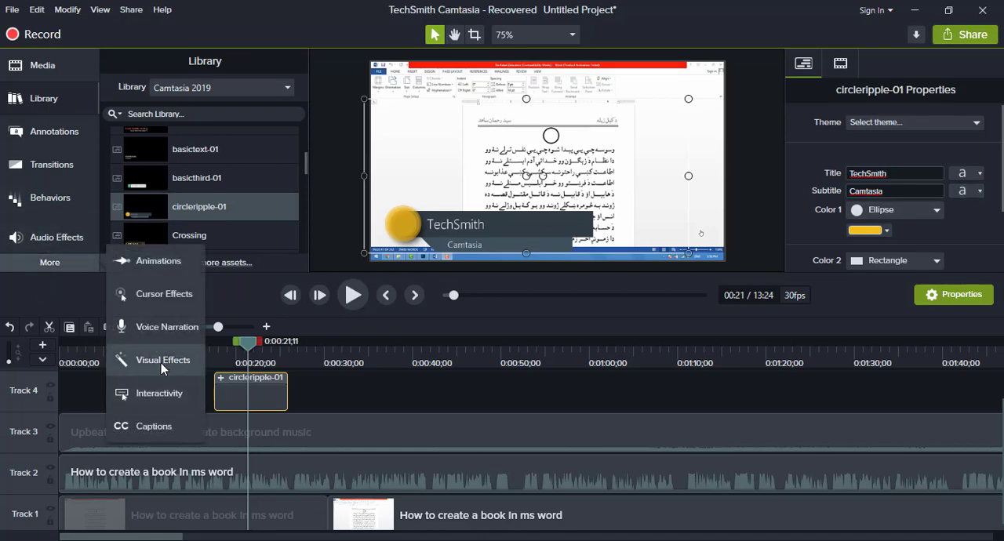
{"action": "left_click", "coordinate": [162, 361]}
{"action": "scroll", "coordinate": [255, 258], "scroll_direction": "down", "scroll_amount": 1}
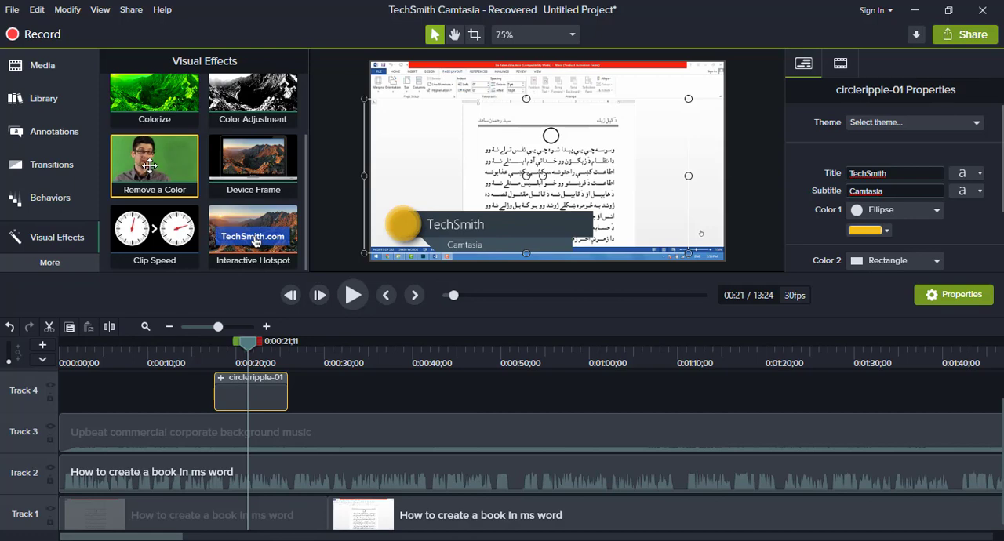
{"action": "mouse_move", "coordinate": [281, 447]}
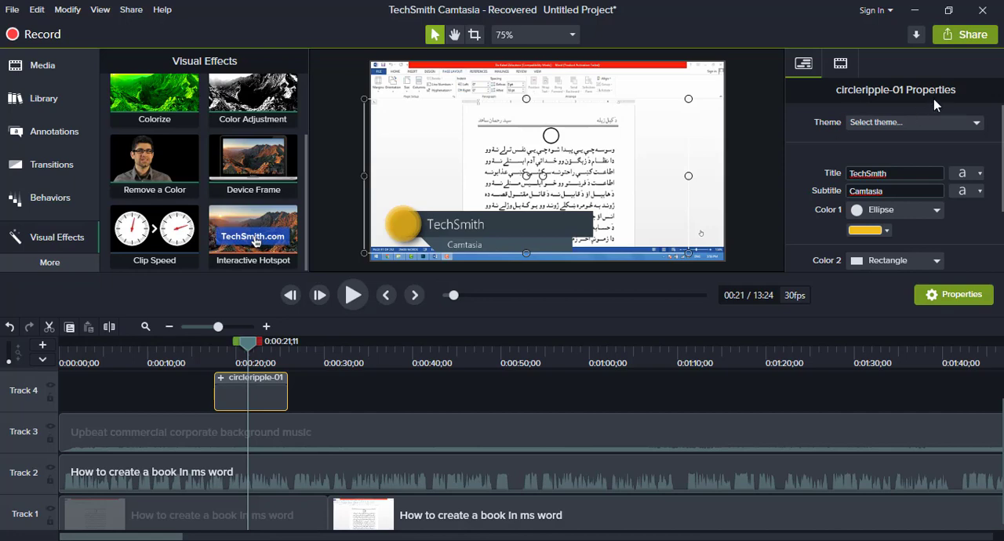
- Go through the local file export with the MP4 only (up to 1080p) preset as far as the save location, and cancel it
{"action": "left_click", "coordinate": [971, 35]}
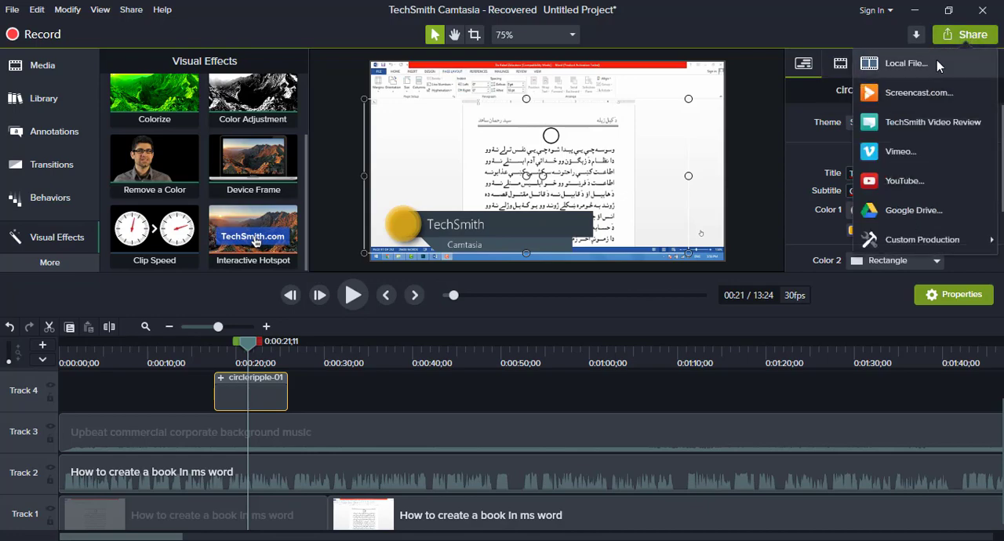
{"action": "left_click", "coordinate": [907, 63]}
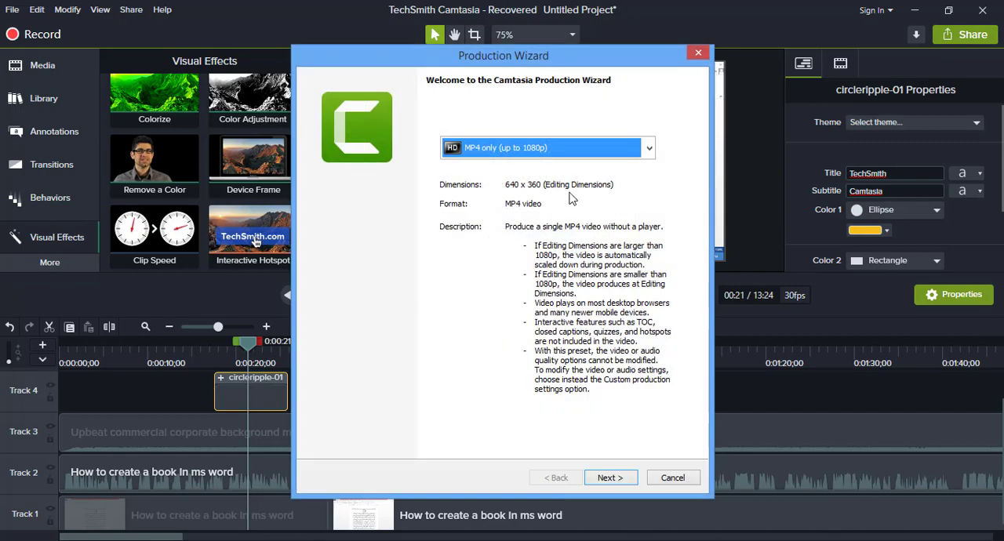
{"action": "left_click", "coordinate": [565, 151]}
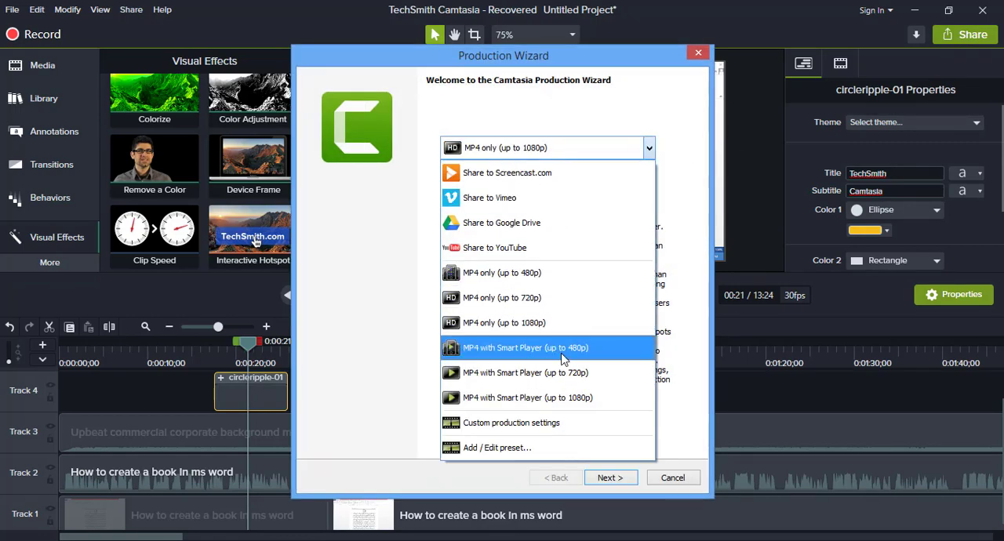
{"action": "left_click", "coordinate": [536, 330]}
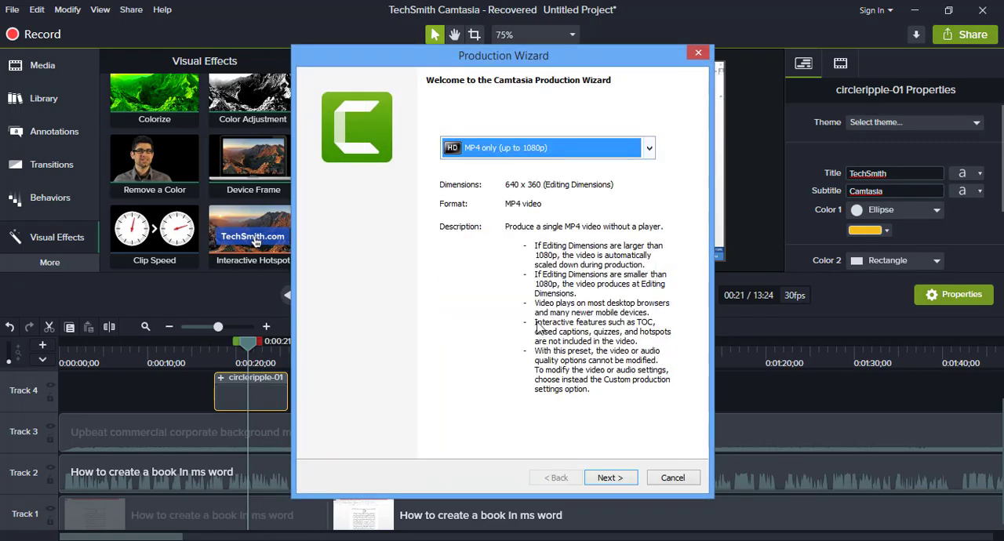
{"action": "left_click", "coordinate": [609, 477]}
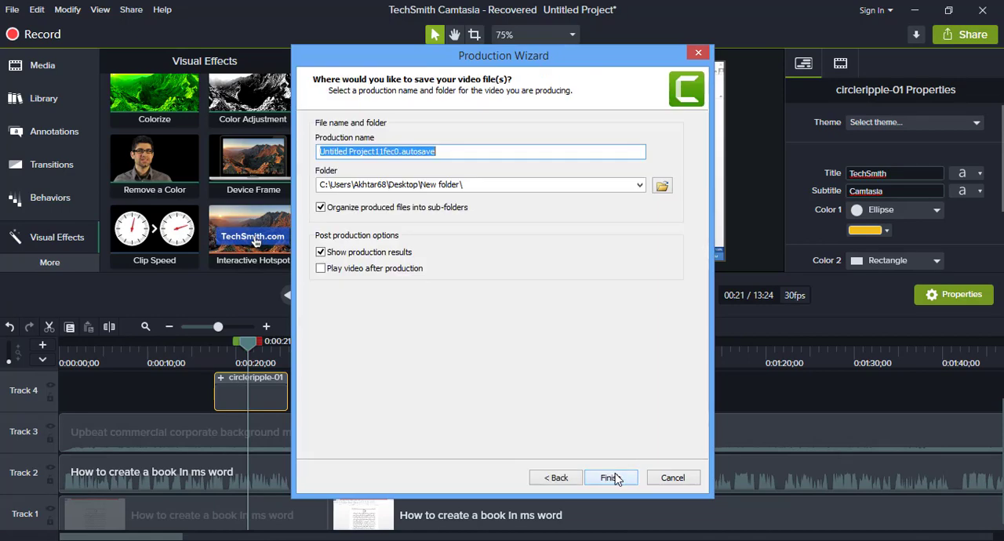
{"action": "left_click", "coordinate": [662, 185]}
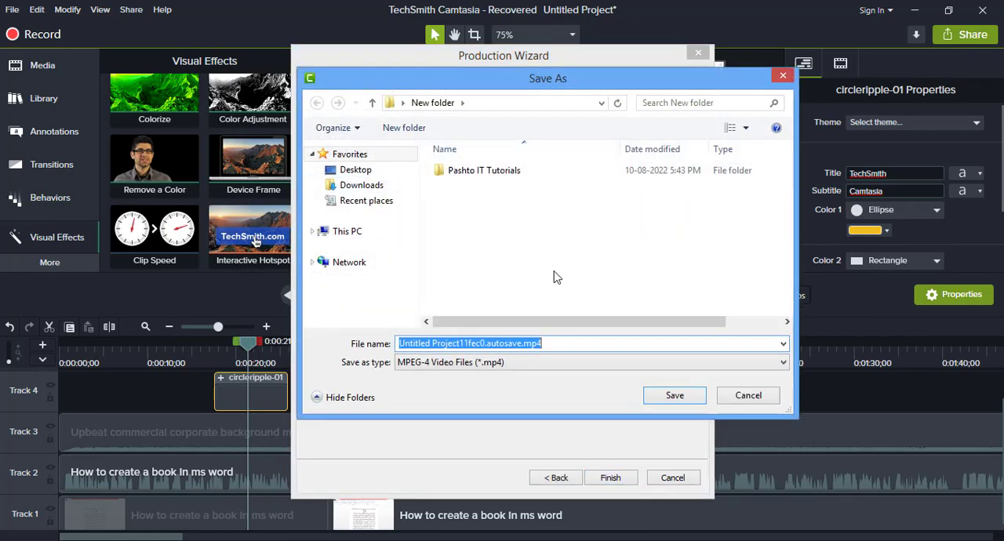
{"action": "left_click", "coordinate": [746, 397]}
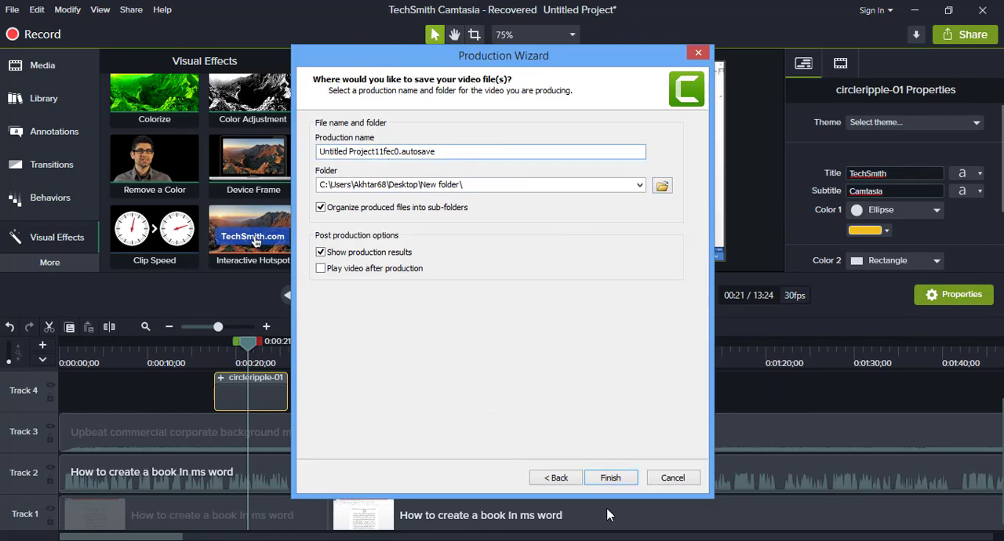
{"action": "left_click", "coordinate": [674, 481]}
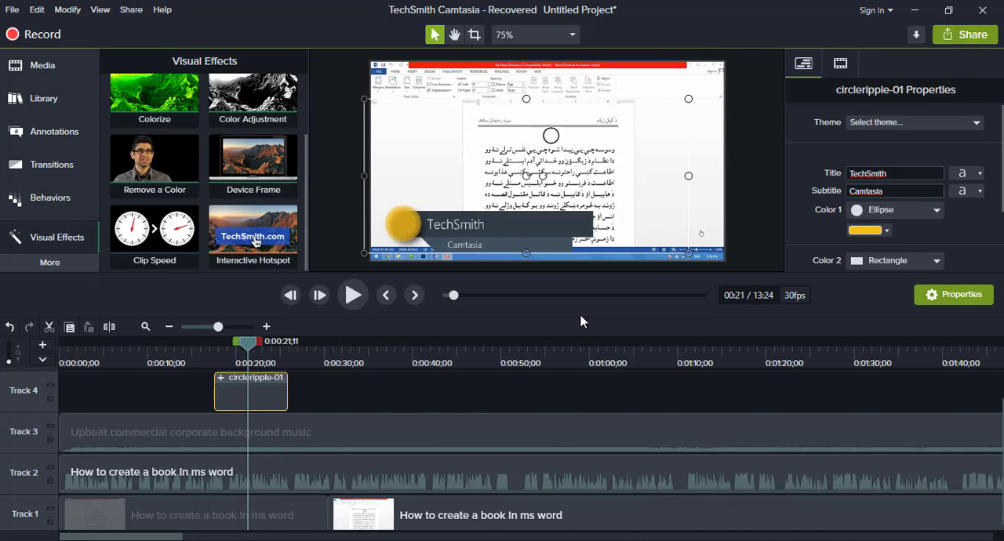
- Delete all clips from the timeline and return the playhead to 0:00:00;00
{"action": "left_click", "coordinate": [49, 67]}
{"action": "left_click", "coordinate": [168, 386]}
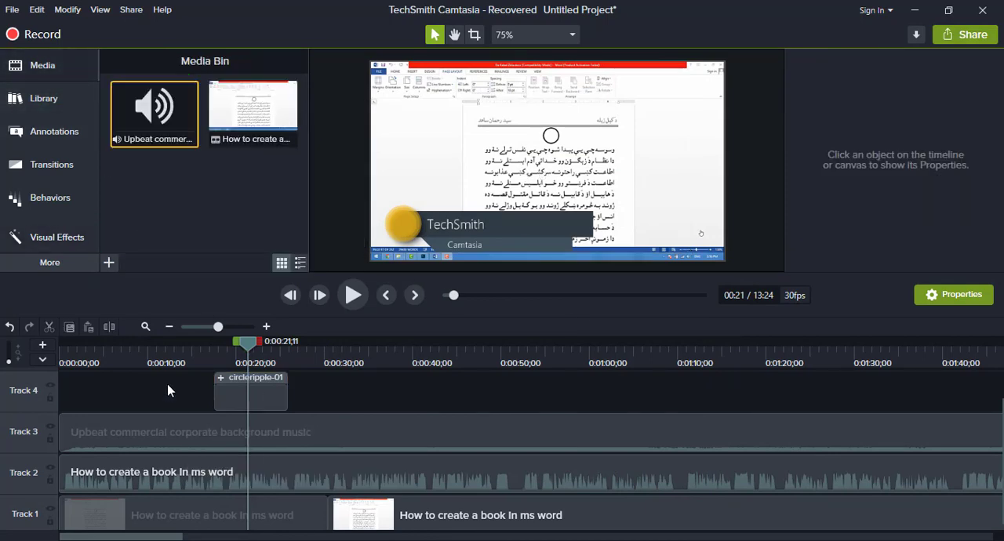
{"action": "key", "text": "ctrl+a"}
{"action": "key", "text": "Delete"}
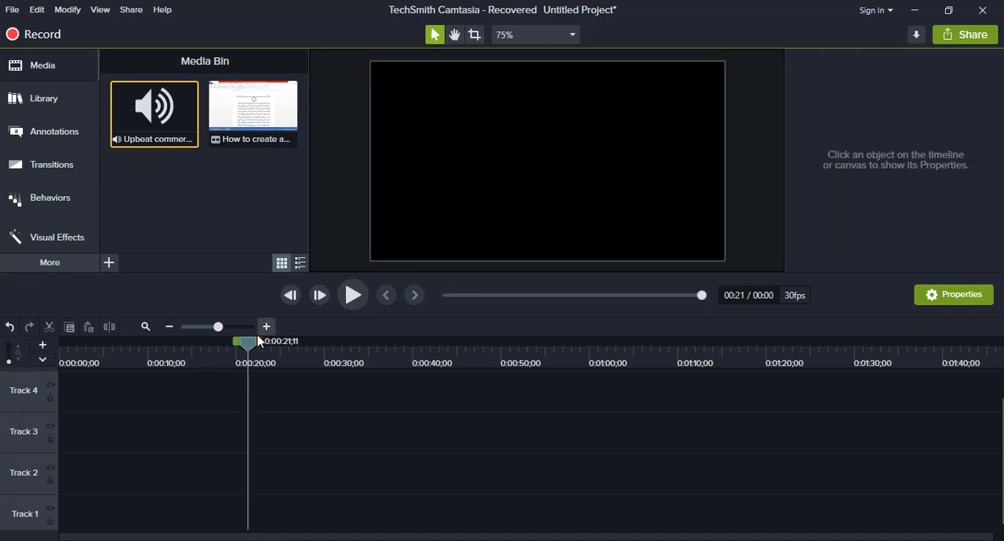
{"action": "left_click_drag", "start_coordinate": [247, 348], "coordinate": [33, 344]}
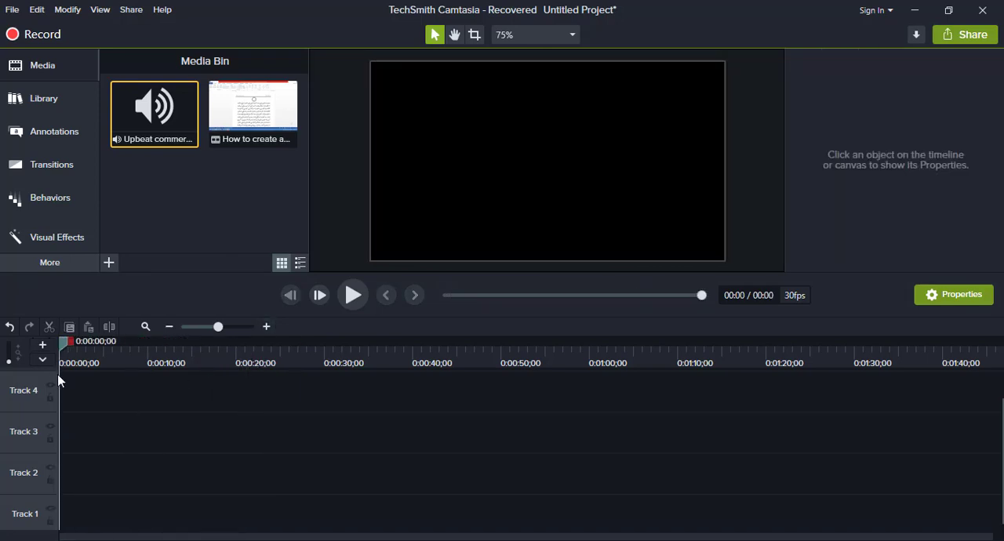